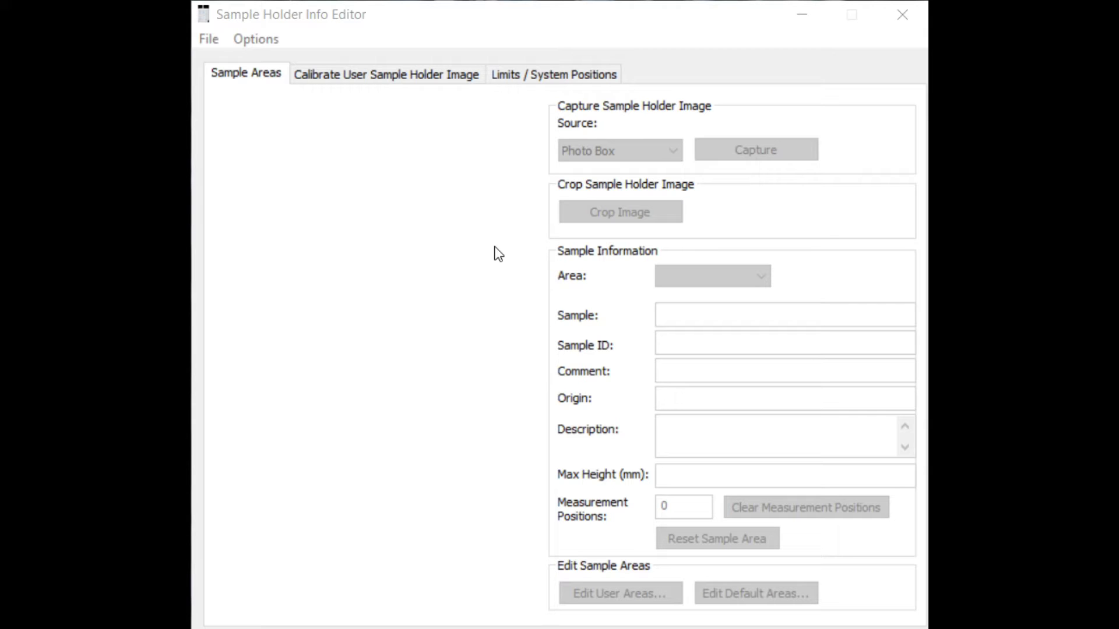
# - Open the sample holder file Backmount user demo.shi and switch its view to the default sample holder image
pyautogui.click(209, 39)
pyautogui.click(240, 85)
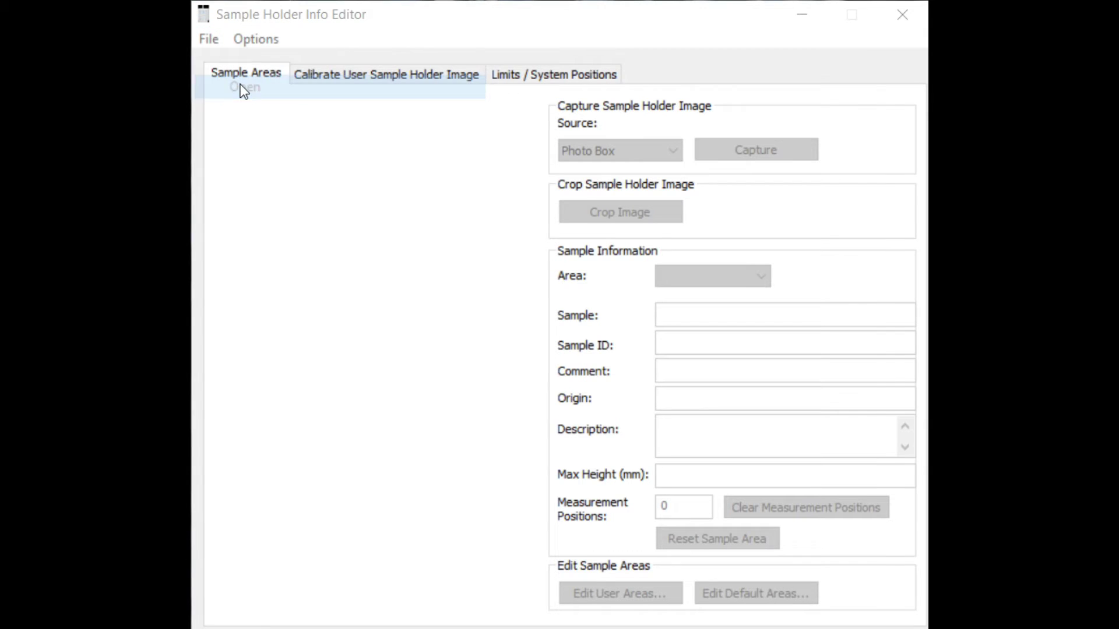
pyautogui.click(472, 244)
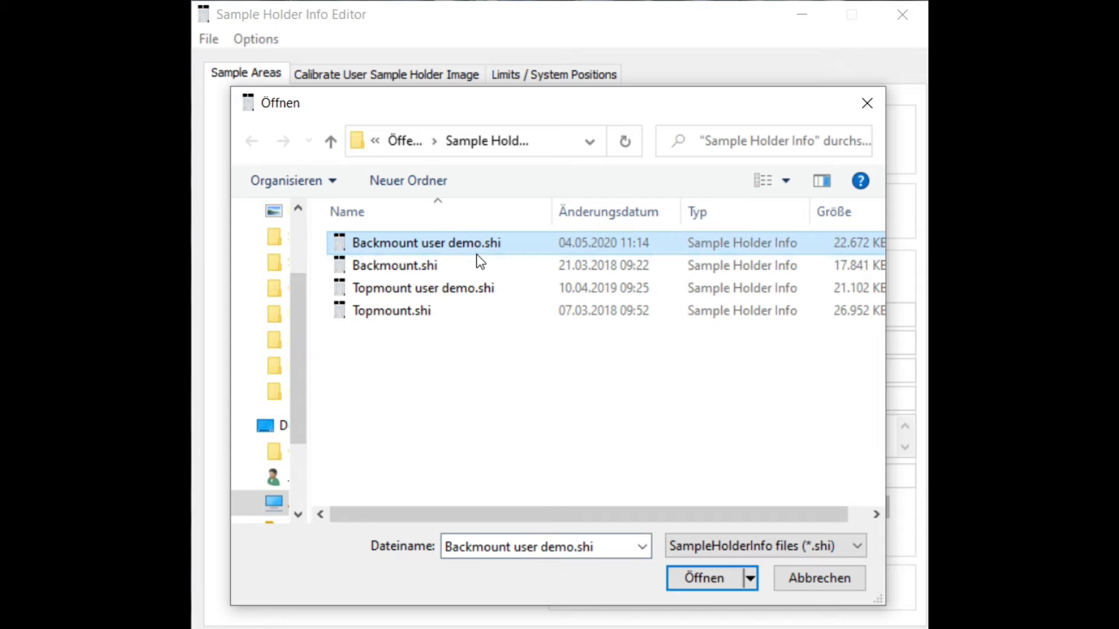
pyautogui.click(706, 580)
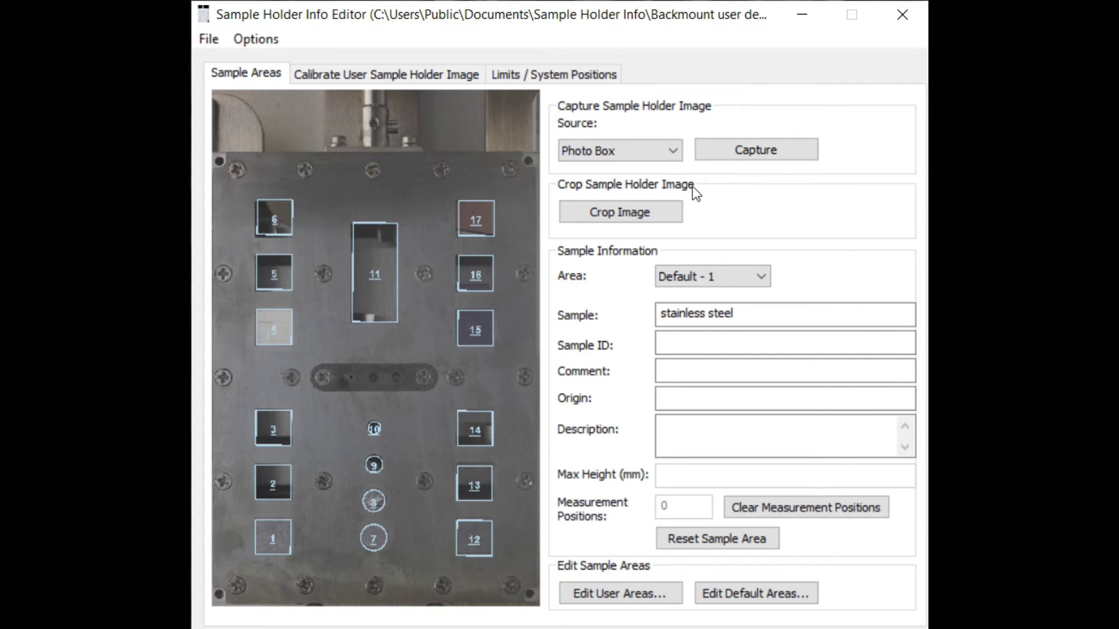
pyautogui.rightClick(428, 189)
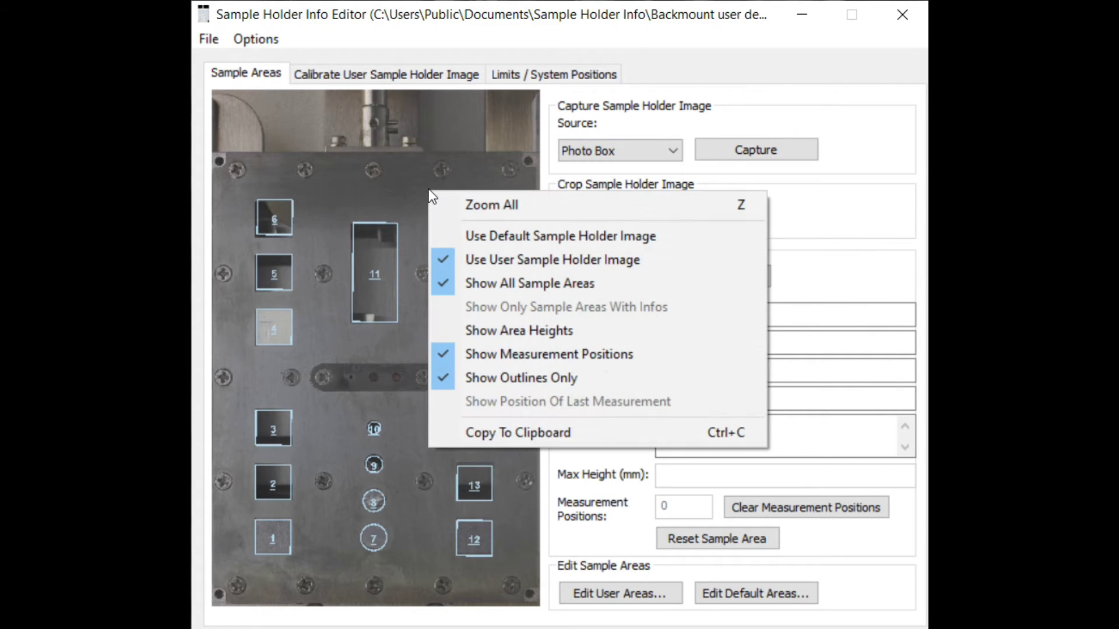
pyautogui.click(484, 236)
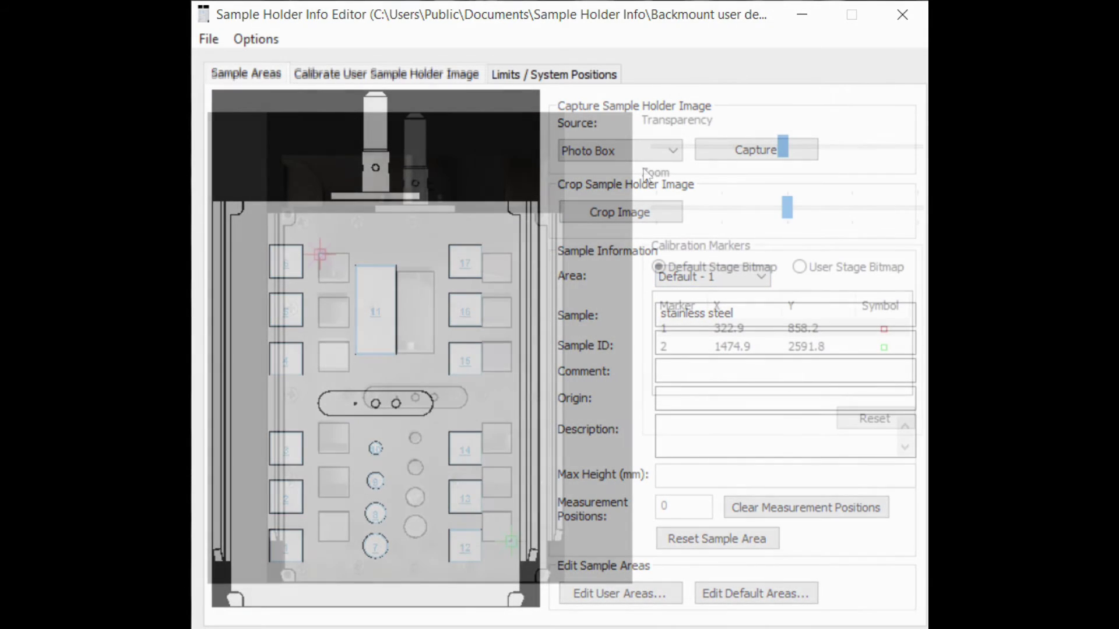
# - Set the calibration overlay's transparency to maximum and place user-image marker 1 on the upper-left corner of the upper-left square opening
pyautogui.moveTo(780, 149); pyautogui.dragTo(786, 154)
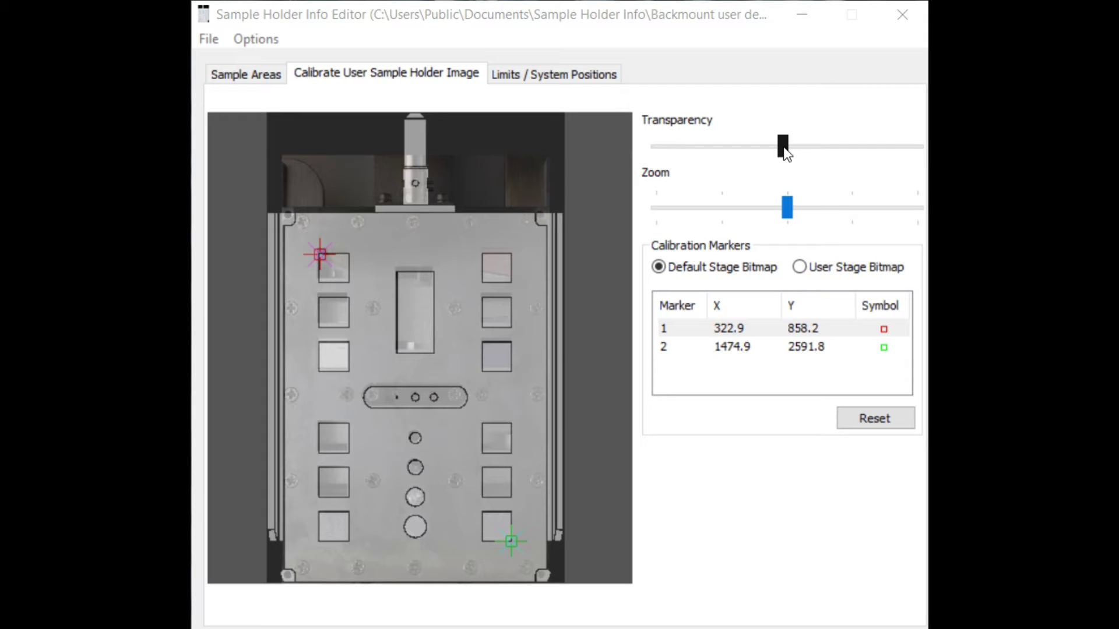
pyautogui.moveTo(785, 153)
pyautogui.mouseDown()
pyautogui.moveTo(637, 140)
pyautogui.moveTo(642, 131)
pyautogui.moveTo(837, 160)
pyautogui.moveTo(919, 150)
pyautogui.moveTo(637, 150)
pyautogui.moveTo(904, 134)
pyautogui.moveTo(919, 145)
pyautogui.mouseUp()
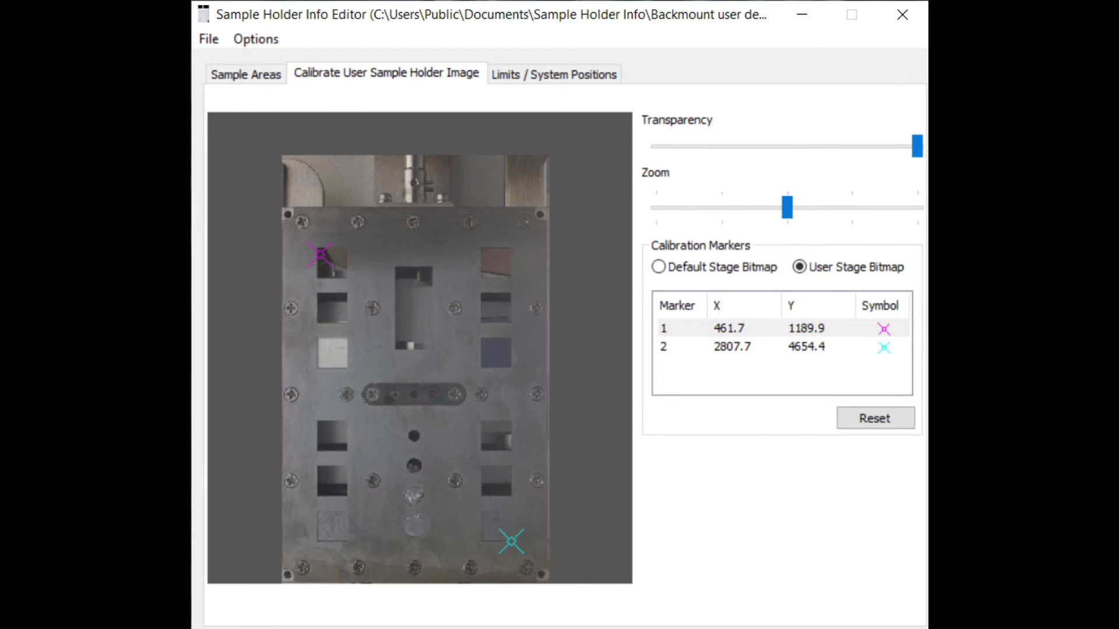
pyautogui.moveTo(787, 206); pyautogui.dragTo(819, 206)
pyautogui.moveTo(445, 574); pyautogui.dragTo(344, 574)
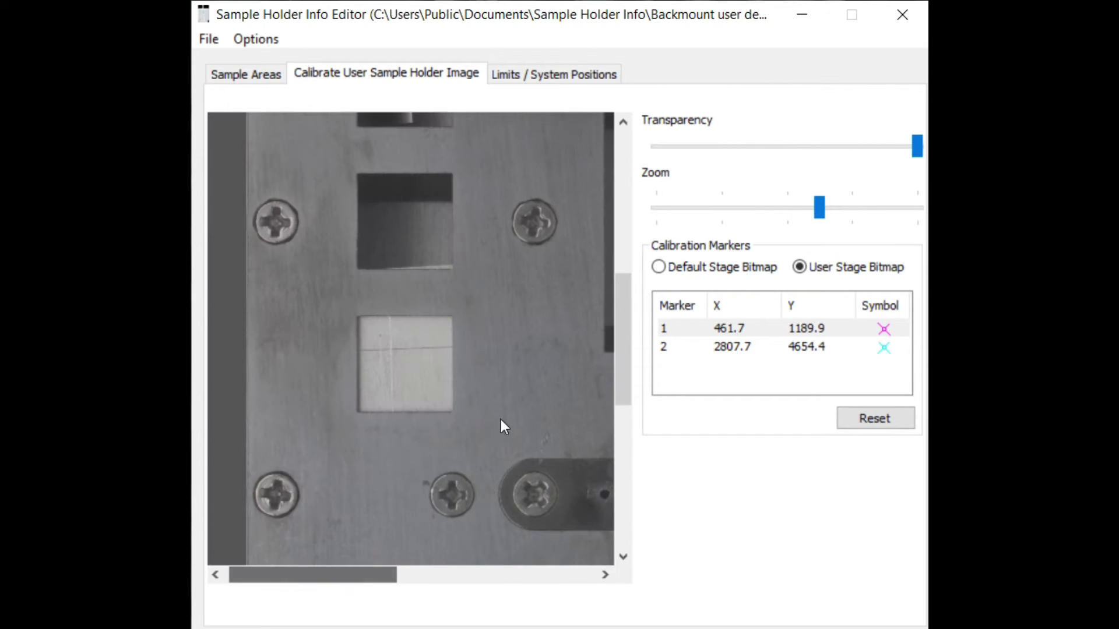
pyautogui.moveTo(635, 378); pyautogui.dragTo(635, 317)
pyautogui.click(738, 327)
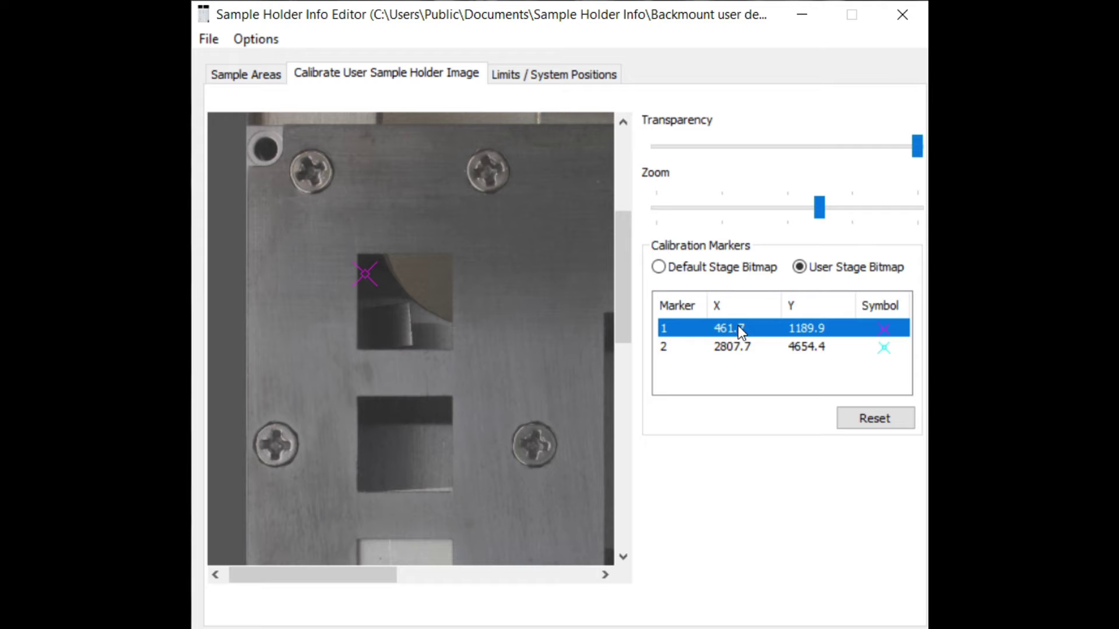
pyautogui.click(357, 254)
# - Place user-image calibration marker 2 on the lower-right corner of the lower-right square opening of the sample holder
pyautogui.moveTo(332, 575); pyautogui.dragTo(505, 574)
pyautogui.moveTo(623, 320)
pyautogui.mouseDown()
pyautogui.moveTo(616, 492)
pyautogui.moveTo(638, 496)
pyautogui.mouseUp()
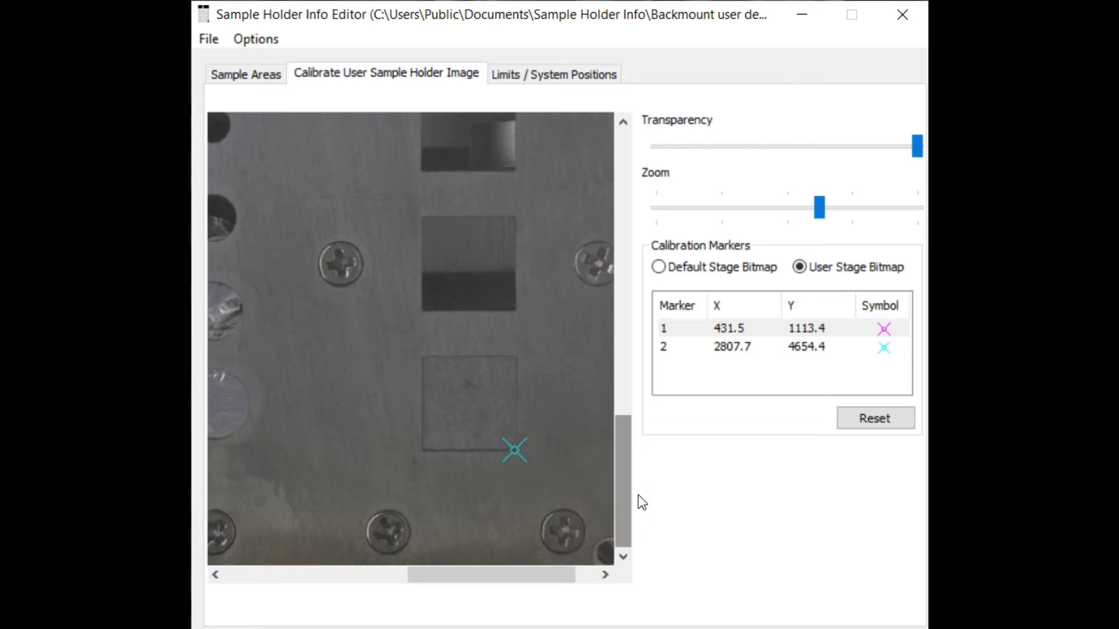
pyautogui.click(792, 344)
pyautogui.click(515, 449)
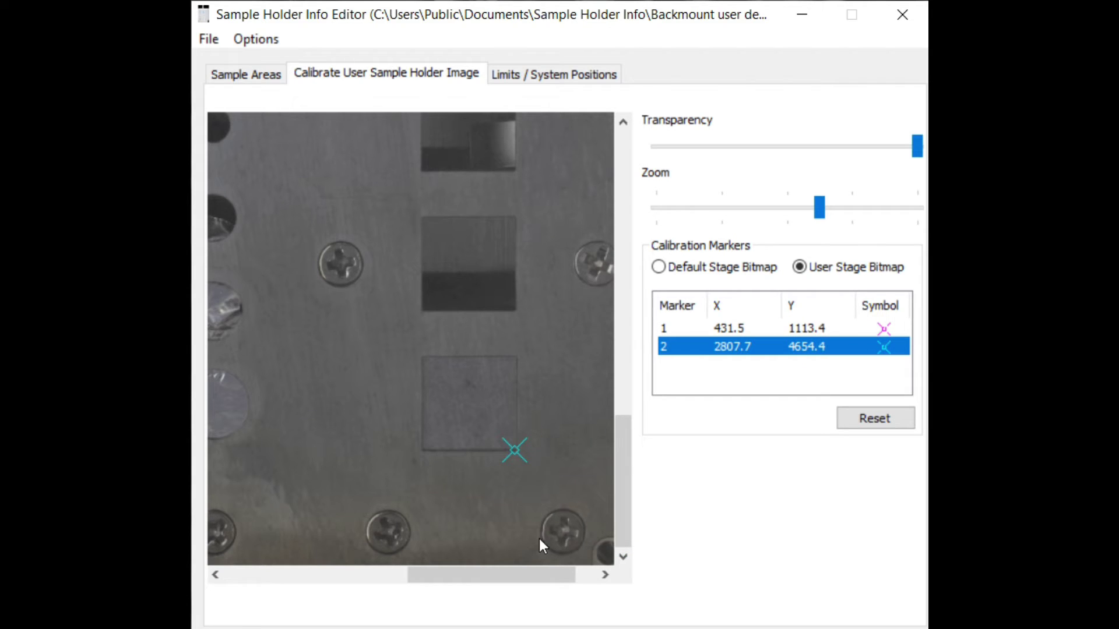
pyautogui.moveTo(540, 576); pyautogui.dragTo(459, 574)
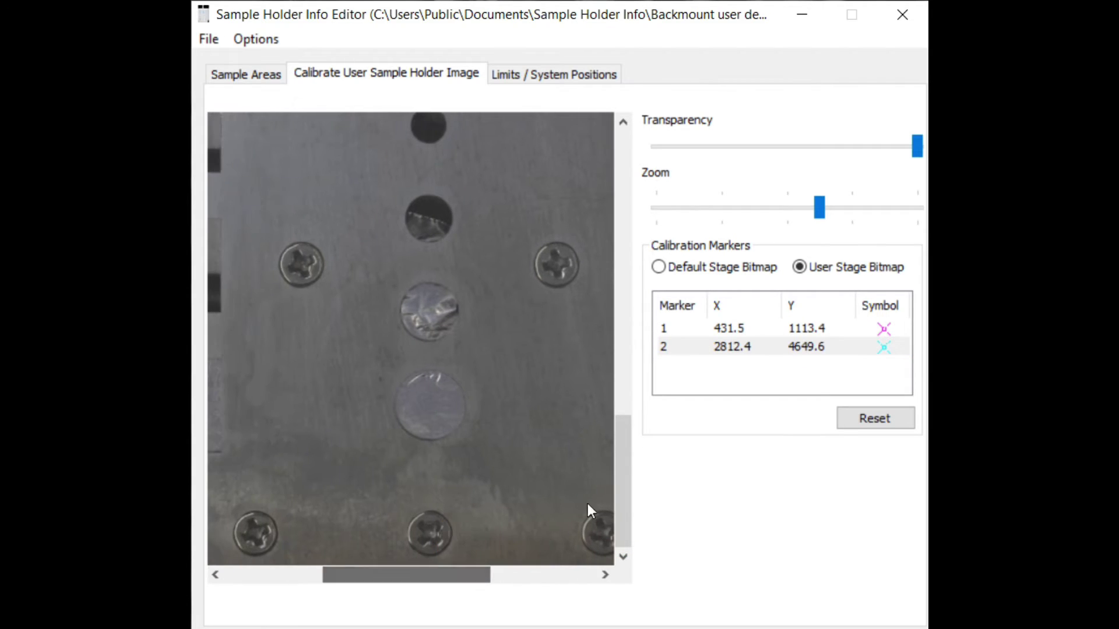
pyautogui.moveTo(629, 474); pyautogui.dragTo(639, 388)
pyautogui.moveTo(819, 207); pyautogui.dragTo(794, 204)
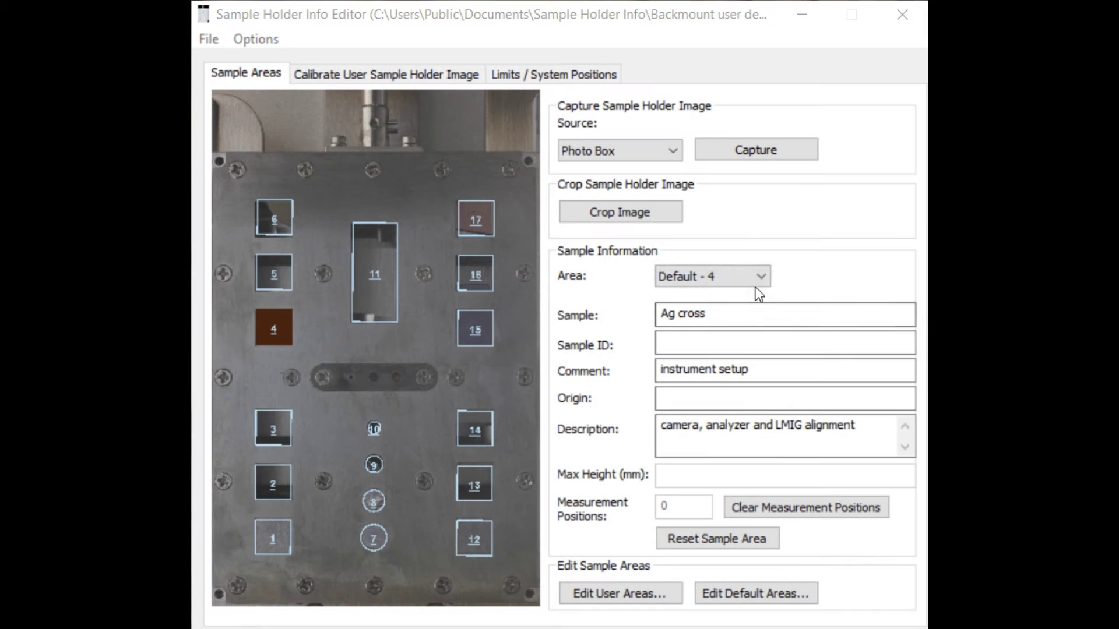
# - Show the sample information of area Default - 7
pyautogui.click(760, 276)
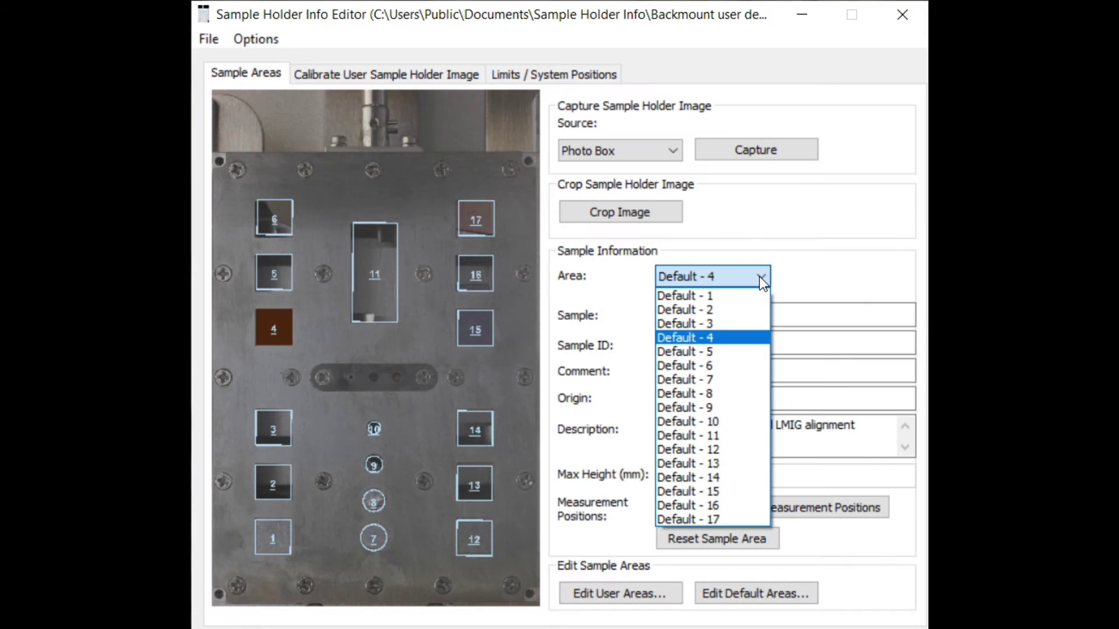
pyautogui.click(729, 379)
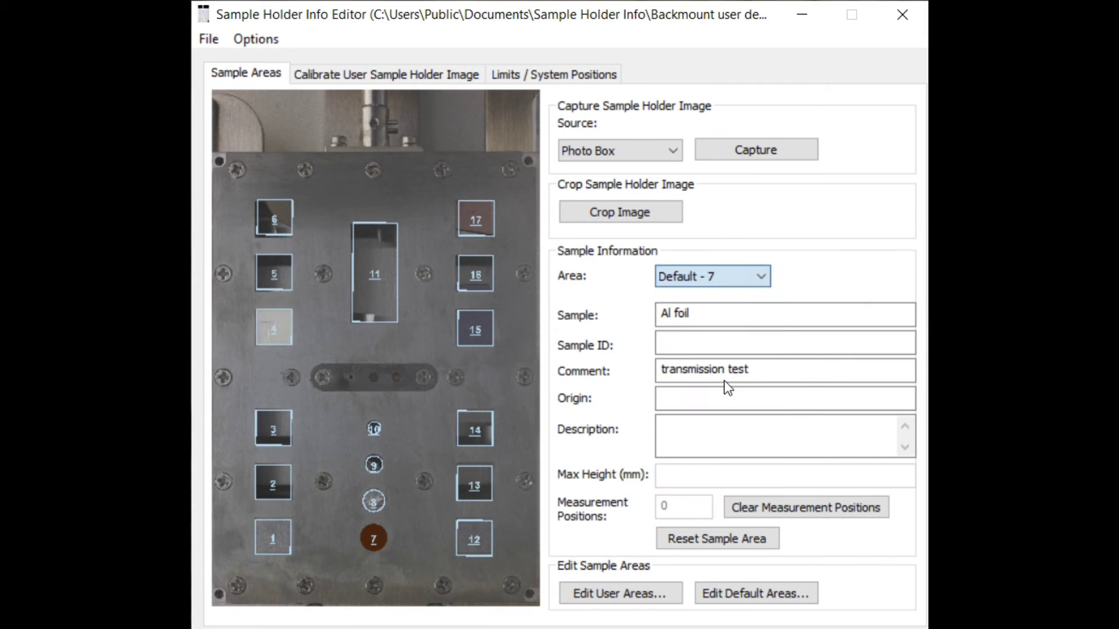
# - Enter Stainless steel as the sample and iontof as the origin for area Default - 1, and save the file
pyautogui.click(268, 535)
pyautogui.click(729, 314)
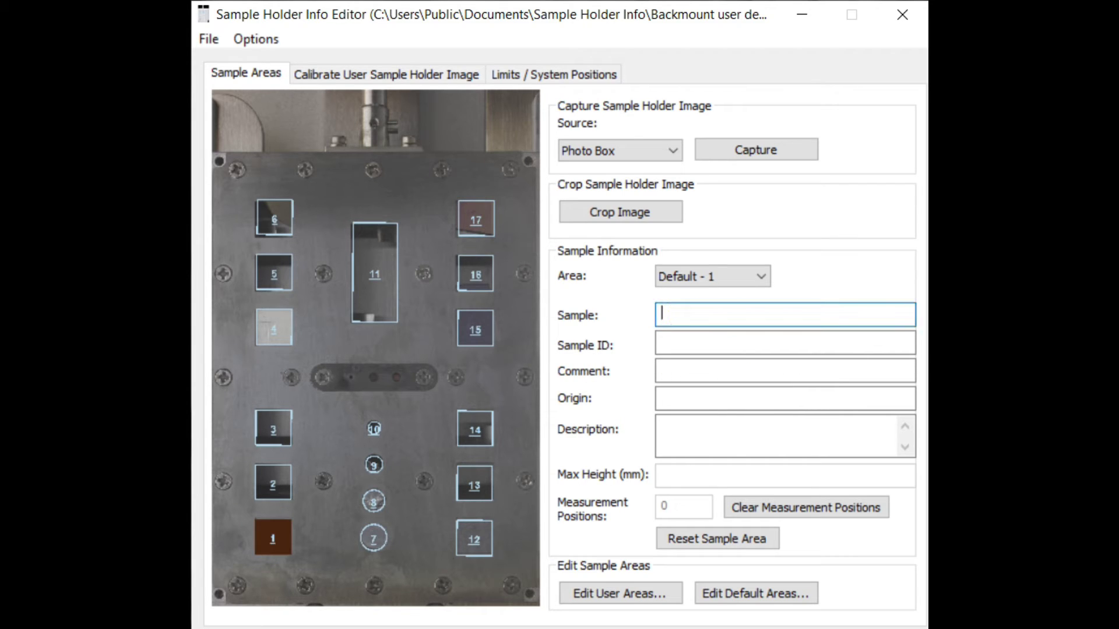
pyautogui.write('Stainless')
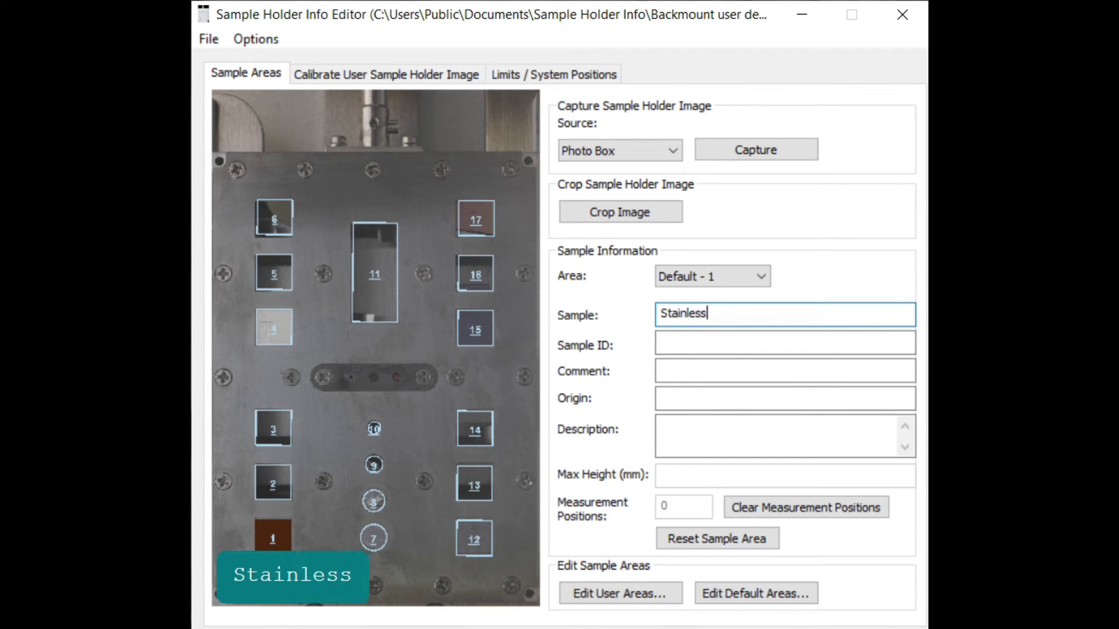
pyautogui.write(' steel')
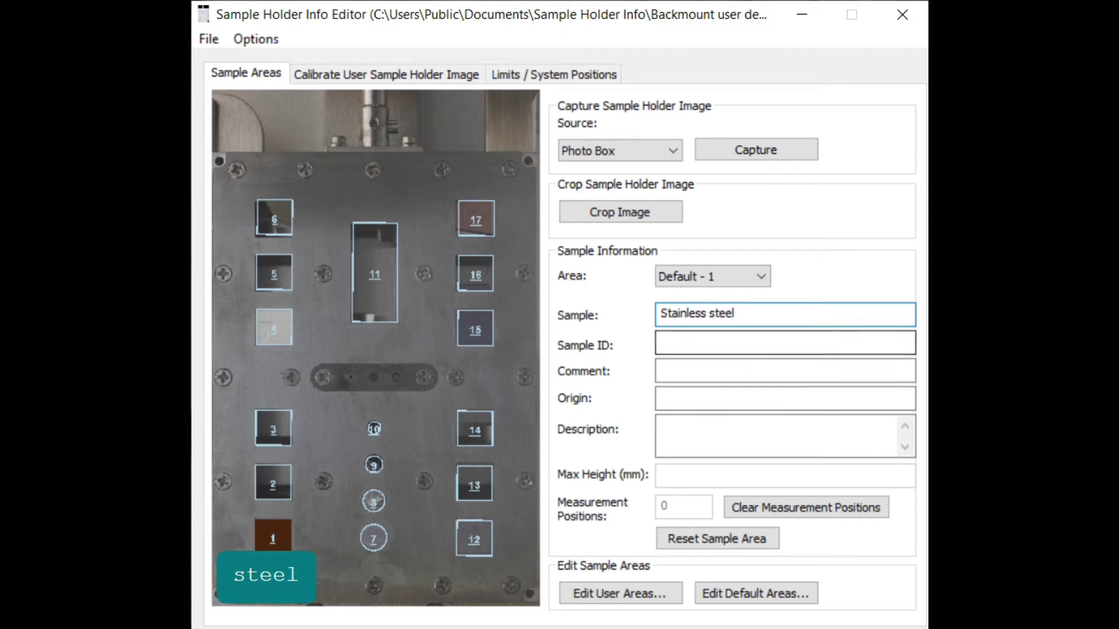
pyautogui.click(728, 405)
pyautogui.write('iontof')
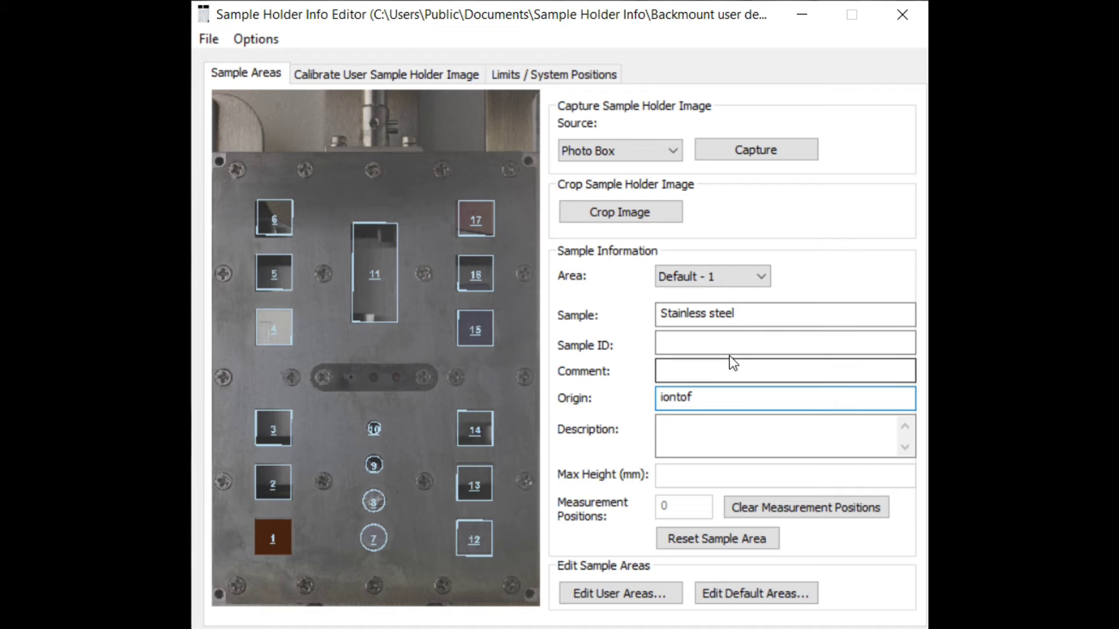
pyautogui.click(213, 36)
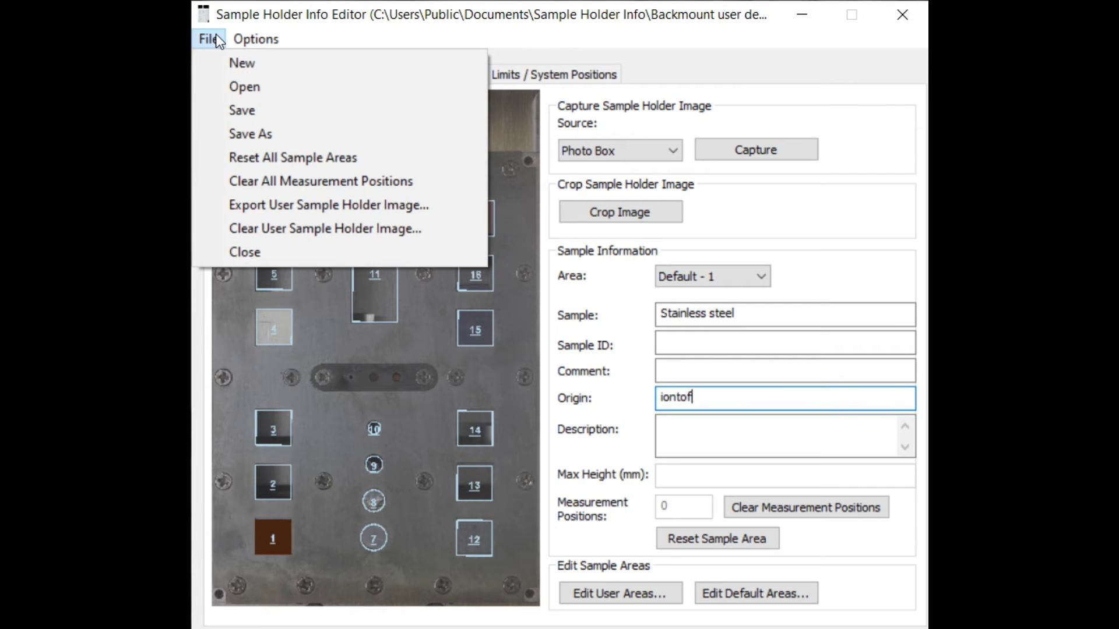
pyautogui.click(287, 110)
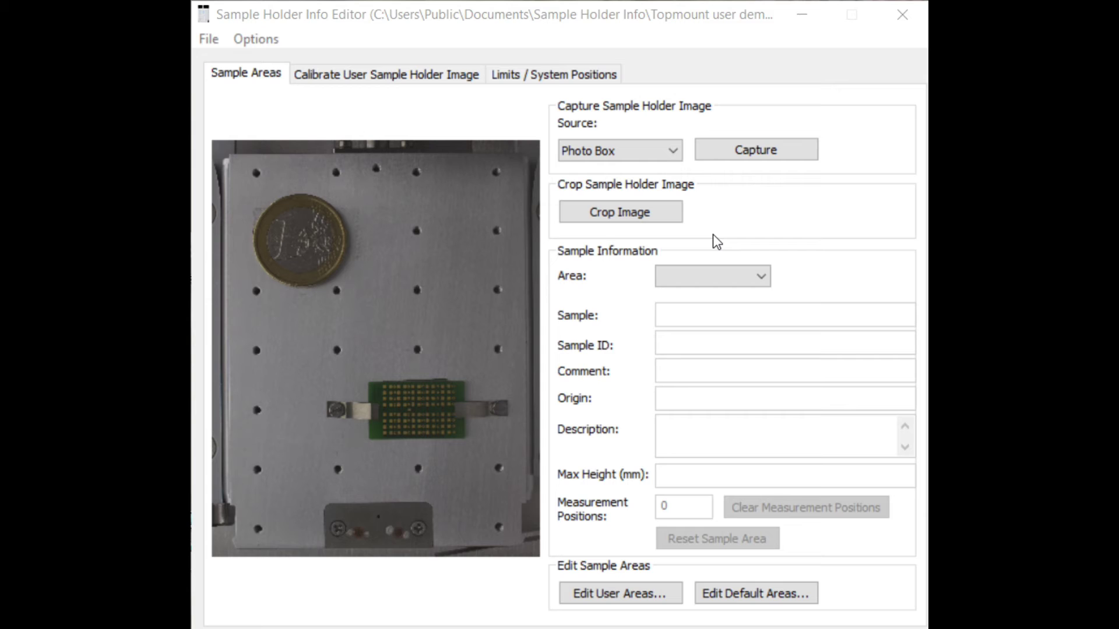
# - Create two new user sample areas for the top-mount sample holder
pyautogui.click(641, 592)
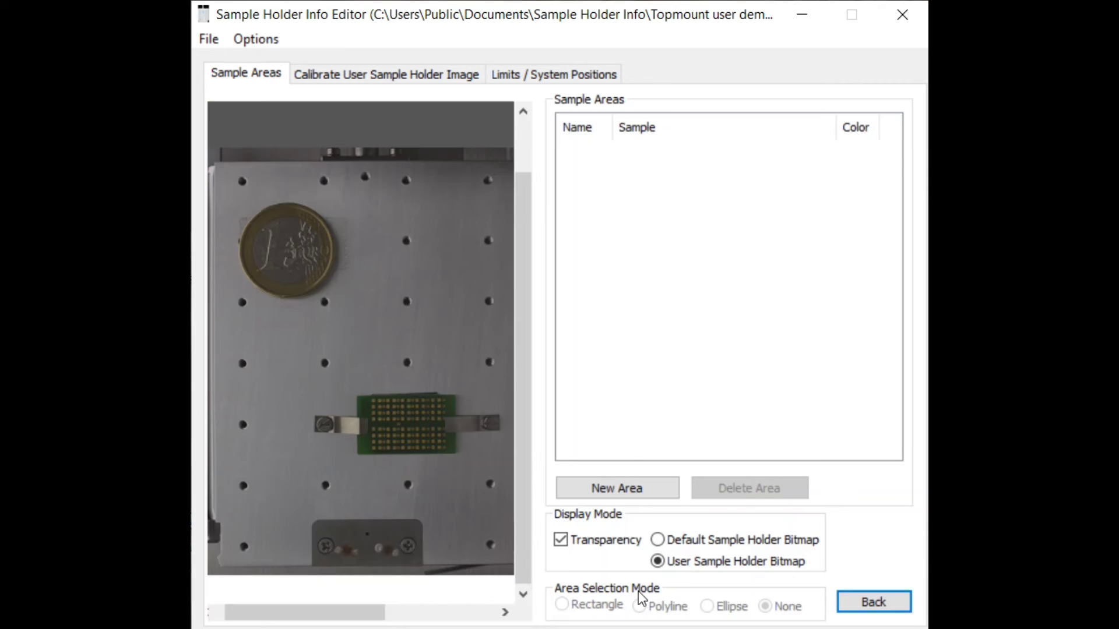
pyautogui.click(616, 487)
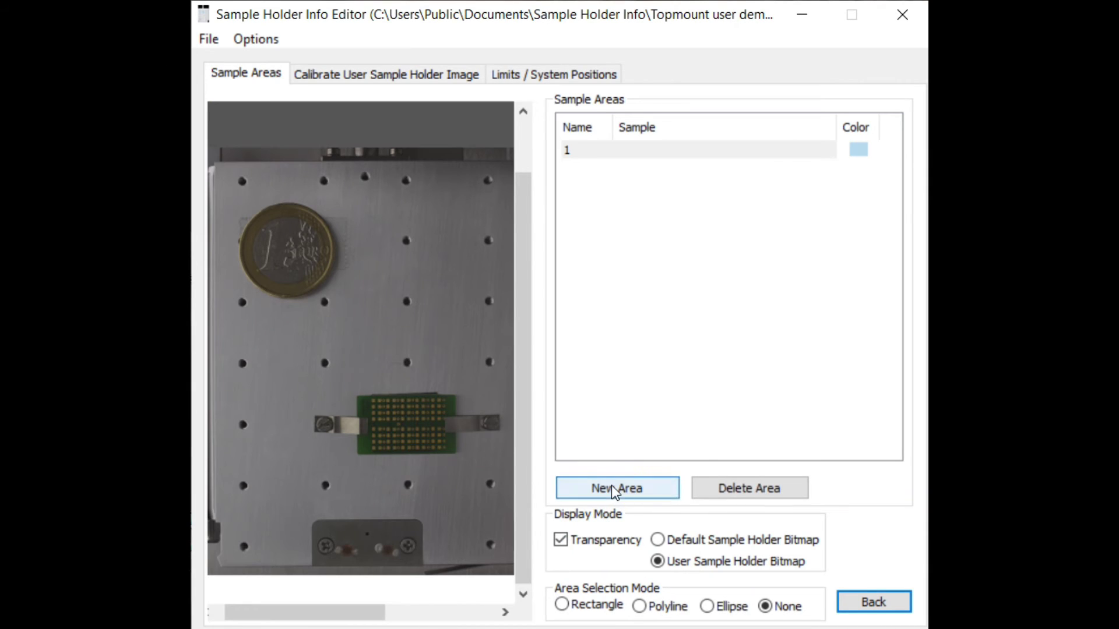
pyautogui.click(611, 485)
# - Define area 1 as an ellipse covering the coin and adjust its position to match the coin's outline
pyautogui.click(643, 150)
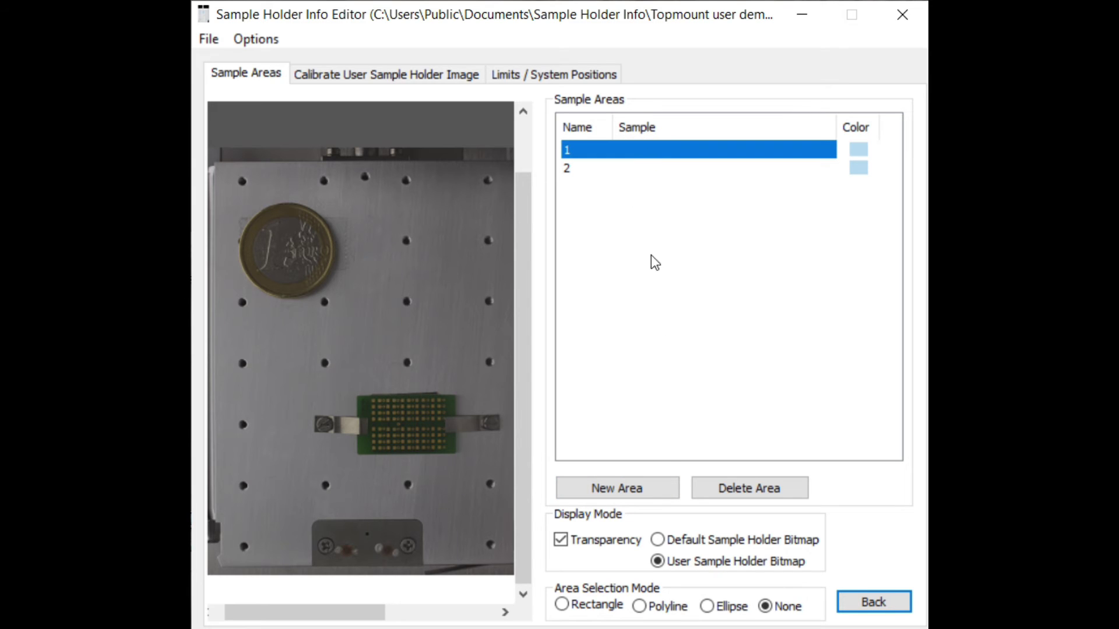
pyautogui.click(707, 606)
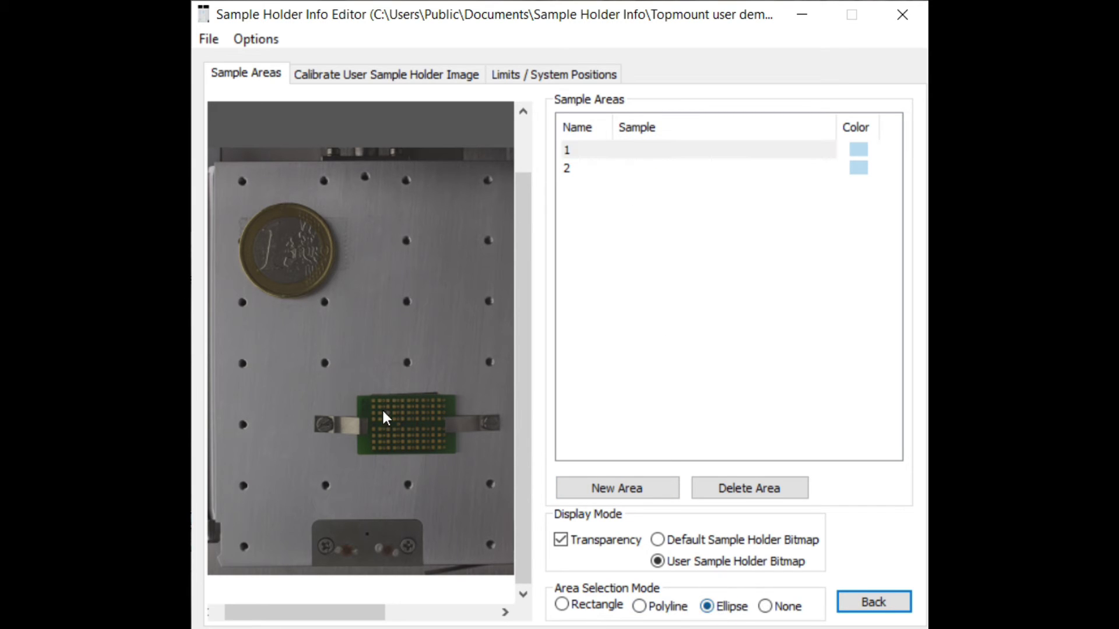
pyautogui.moveTo(288, 249); pyautogui.dragTo(332, 293)
pyautogui.click(289, 241)
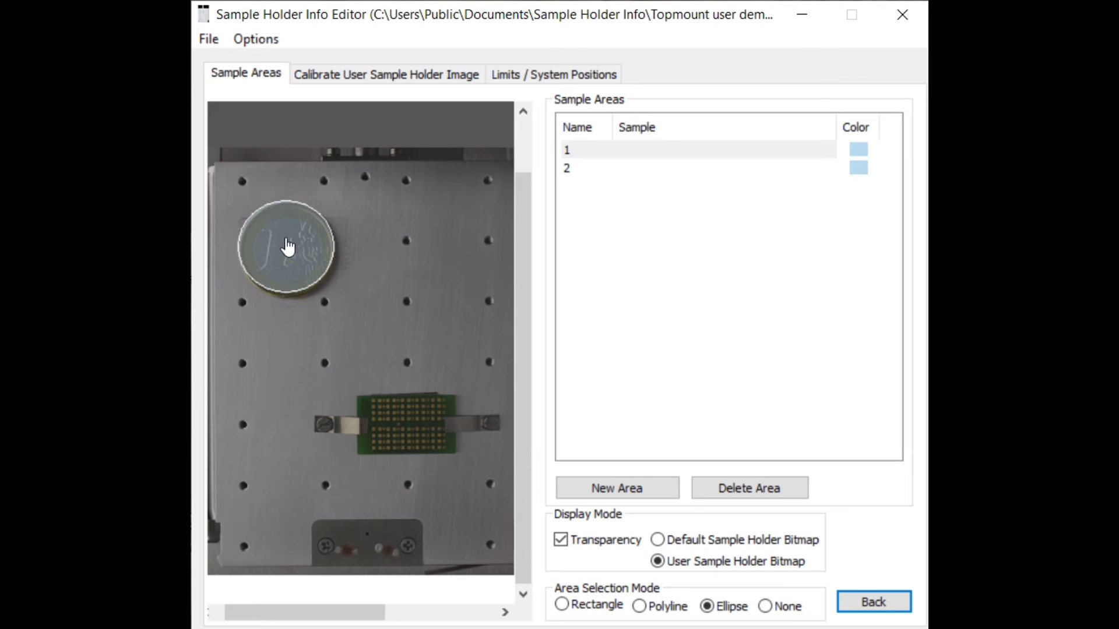
pyautogui.moveTo(290, 247); pyautogui.dragTo(287, 248)
# - Outline the green circuit board with a four-corner polyline as area 2 and finish editing the user areas
pyautogui.click(624, 169)
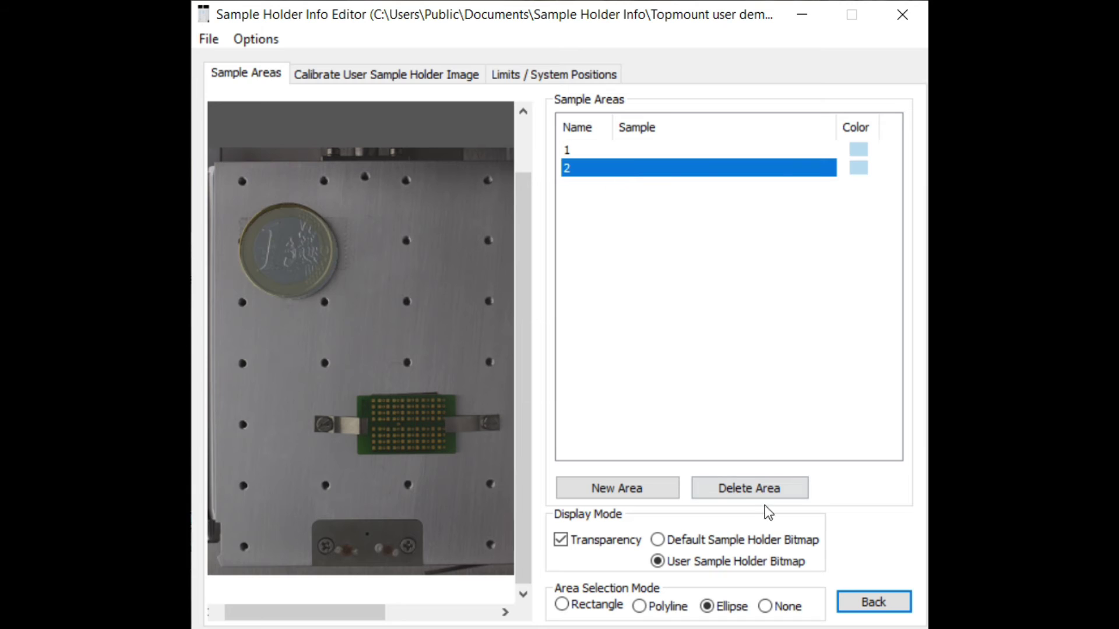
pyautogui.click(660, 604)
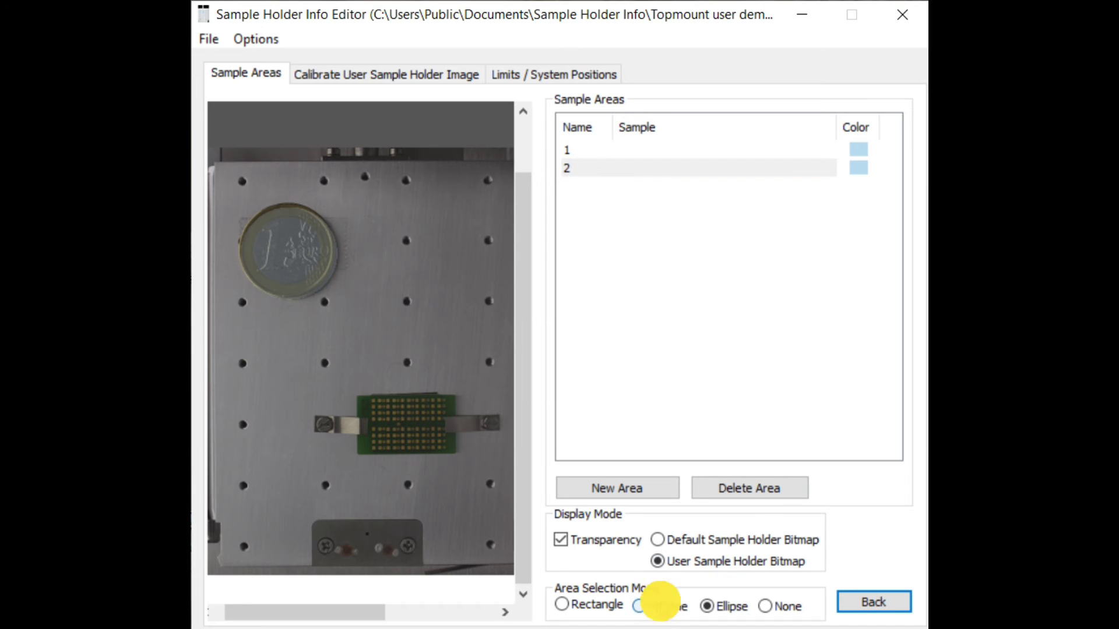
pyautogui.click(354, 394)
pyautogui.click(457, 396)
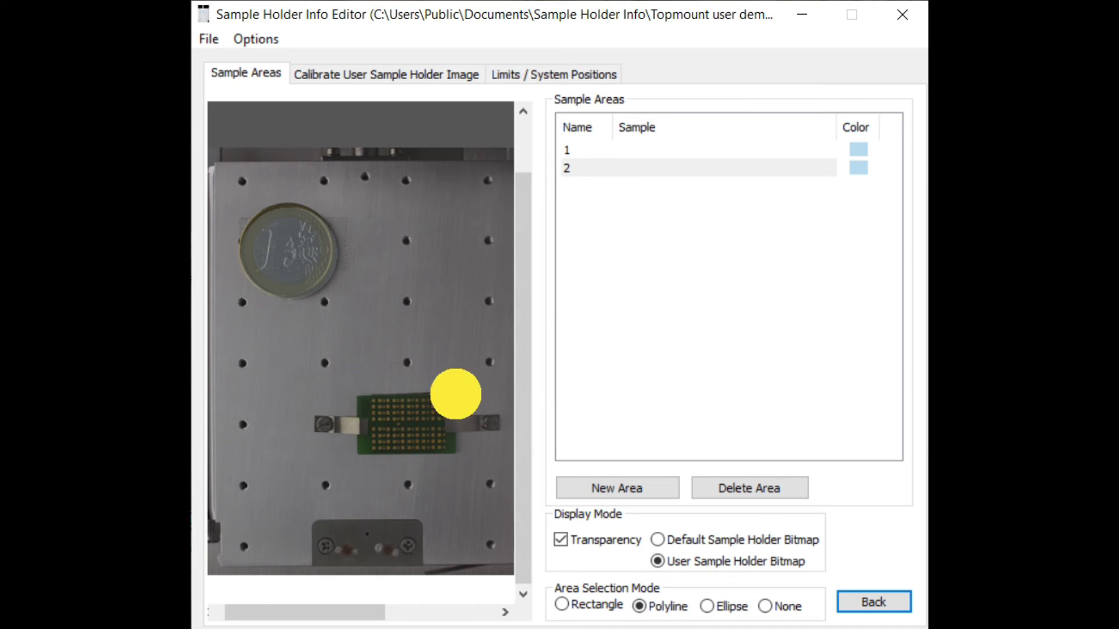
pyautogui.click(456, 454)
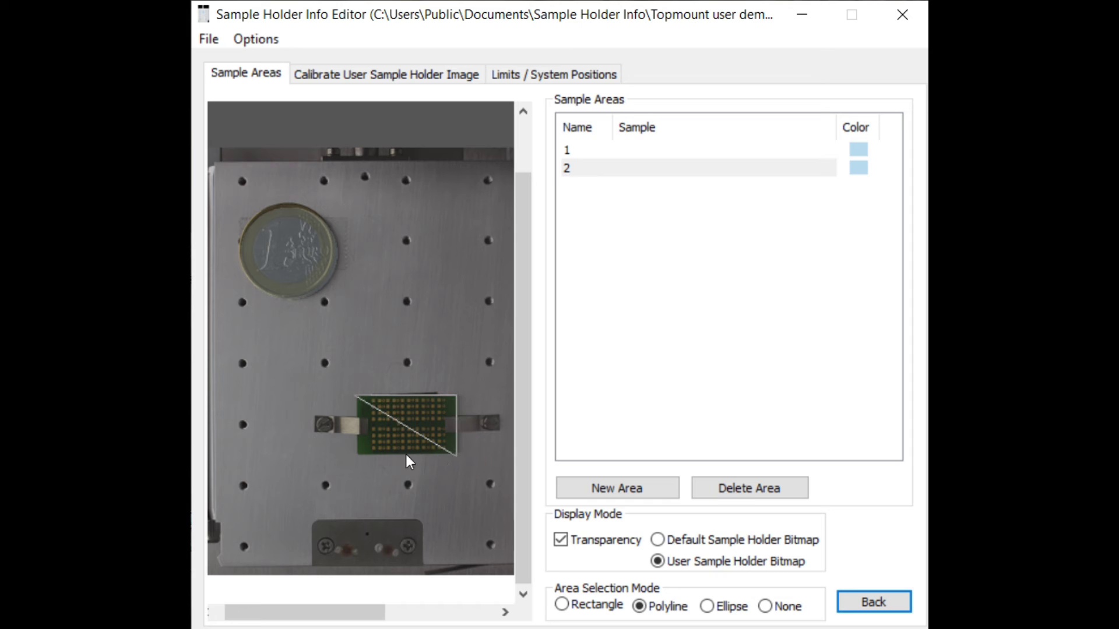
pyautogui.doubleClick(357, 449)
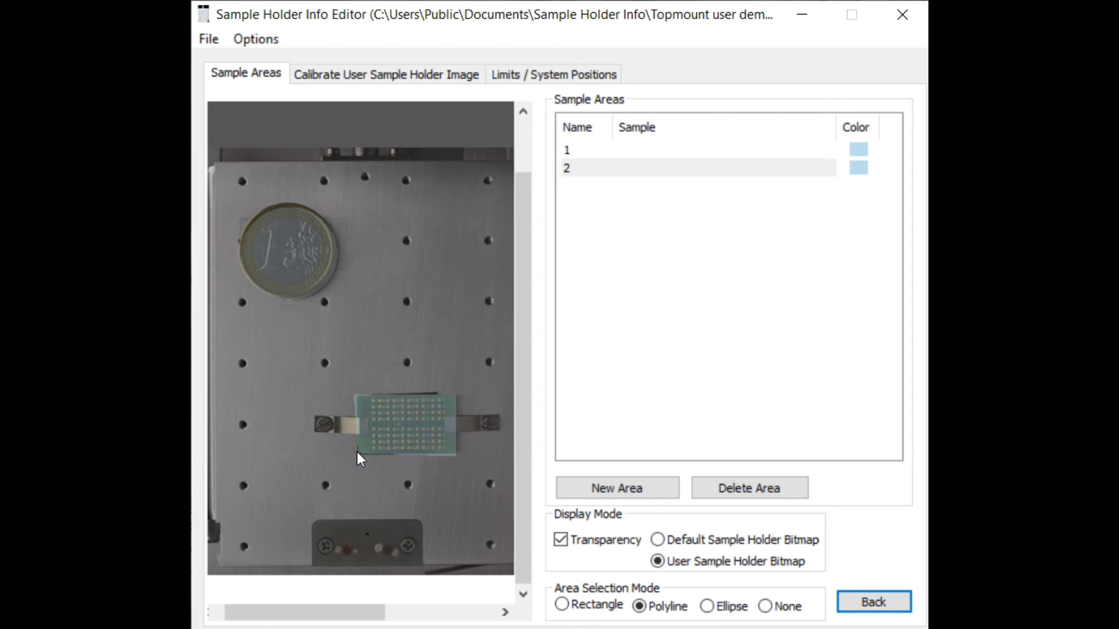
pyautogui.click(874, 603)
# - For the coin's area User - 1, enter coin as the sample and set the maximum height to 2 mm
pyautogui.click(323, 230)
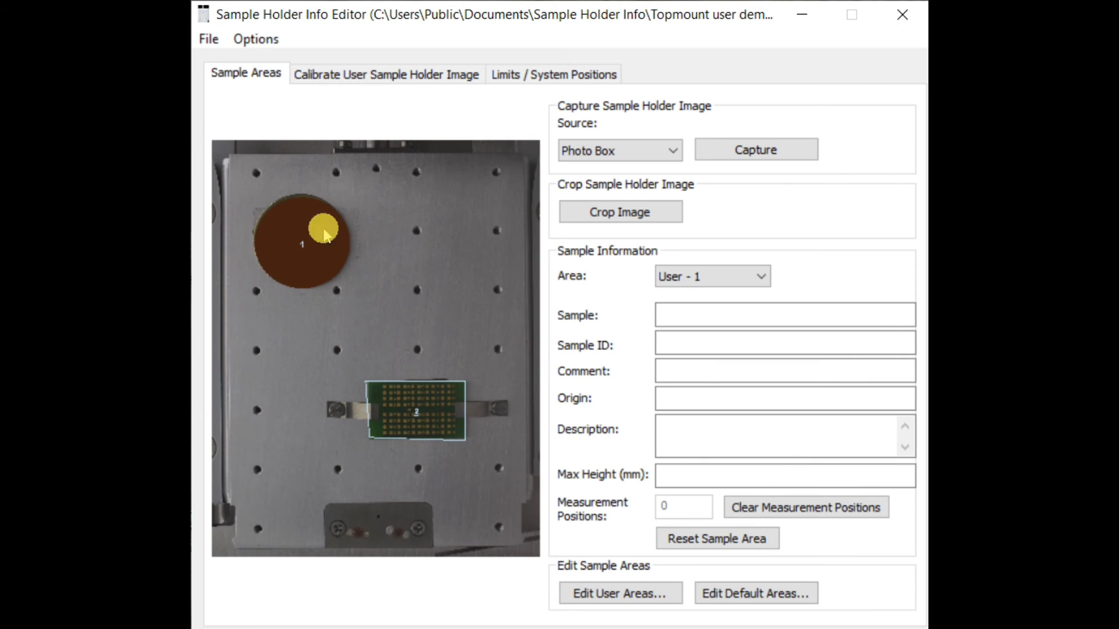
pyautogui.click(702, 313)
pyautogui.write('coin')
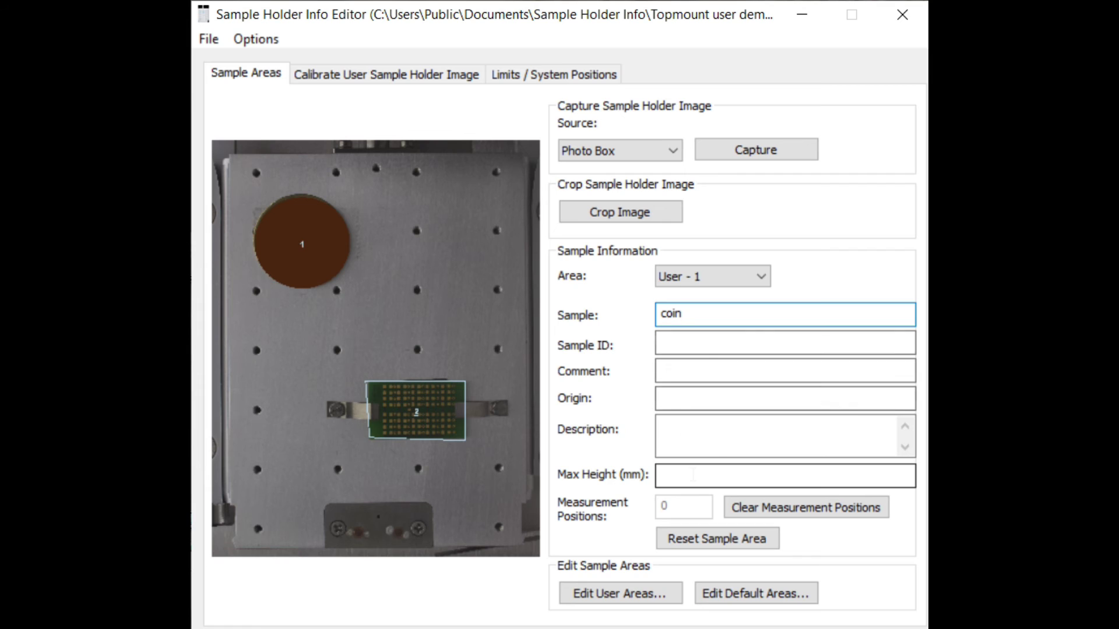
pyautogui.click(670, 474)
pyautogui.write('2')
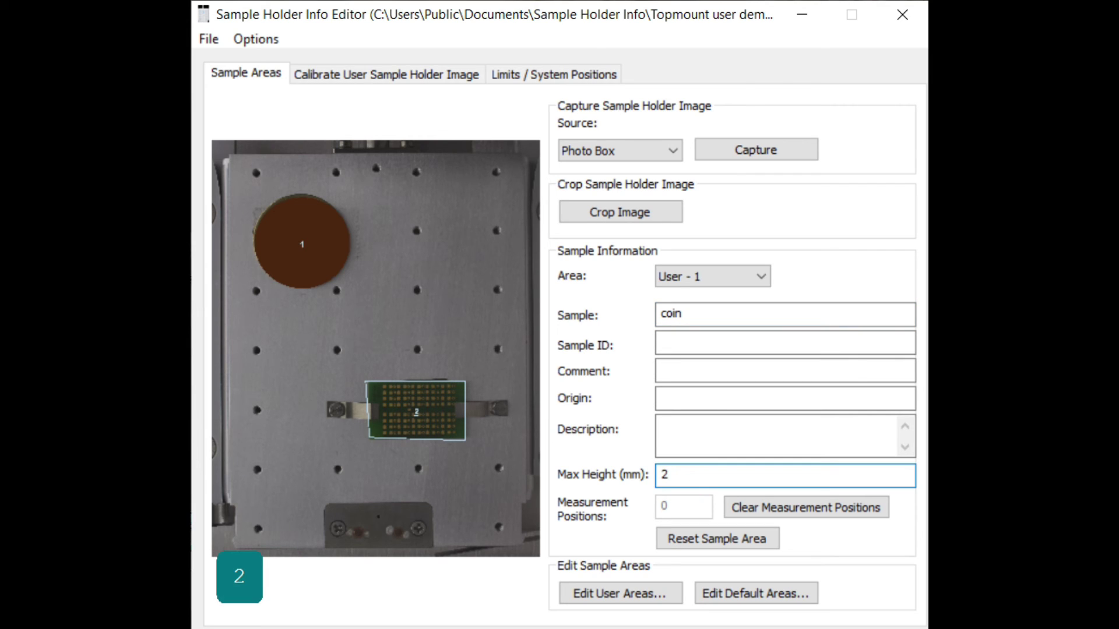
pyautogui.click(688, 391)
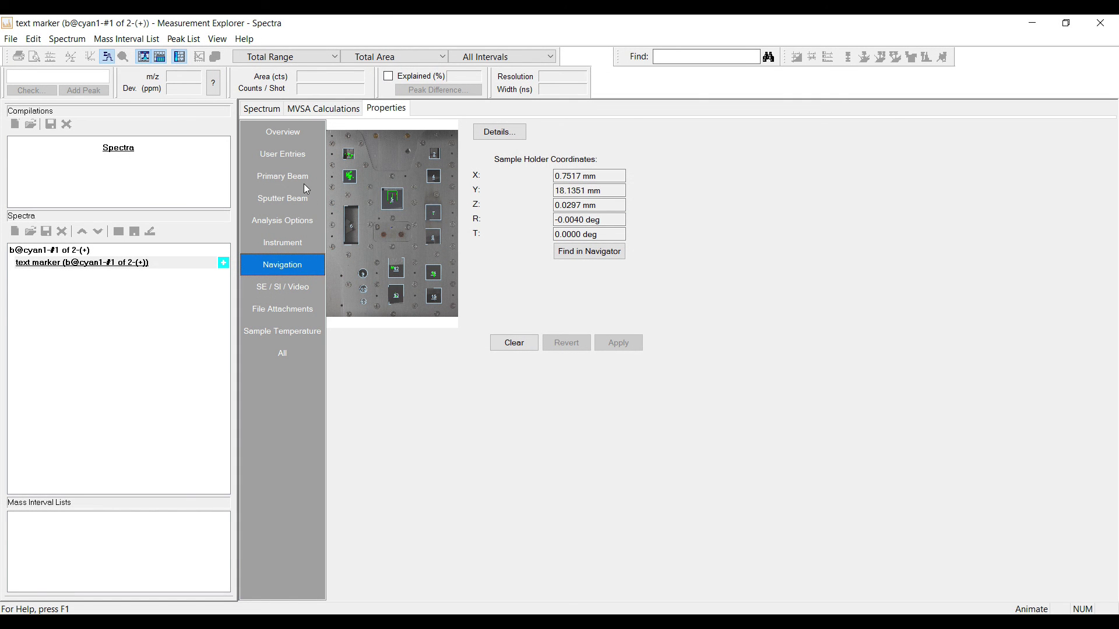
# - In Measurement Explorer, show the user entries in the text marker spectrum's properties
pyautogui.click(290, 155)
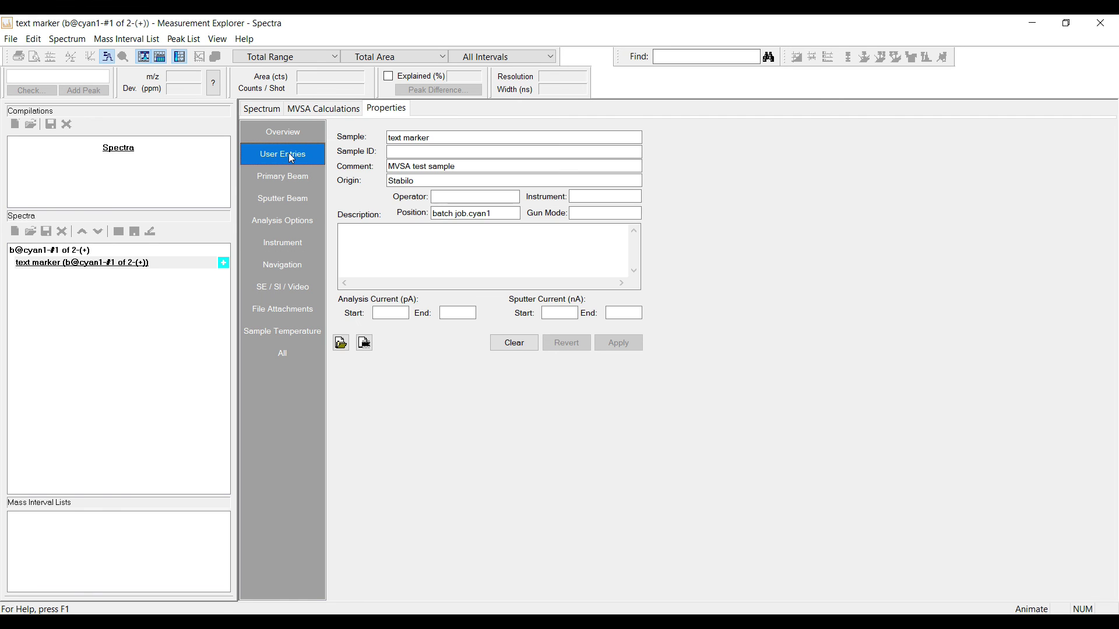